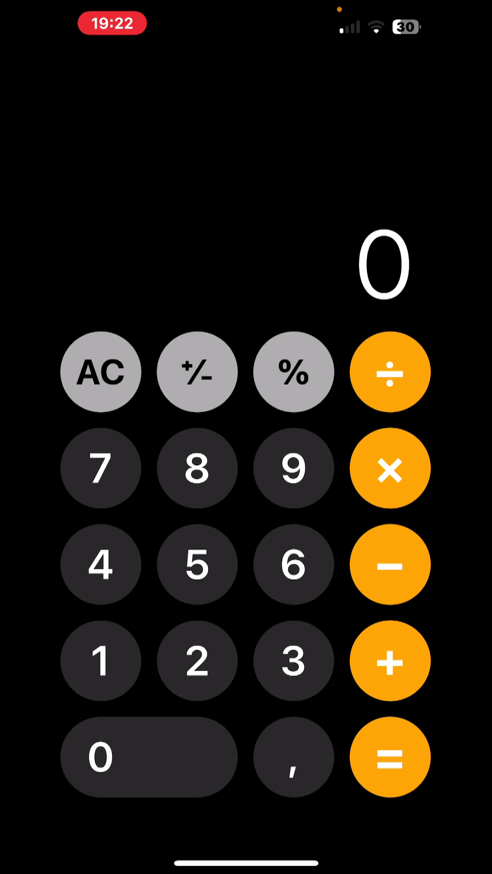
- Multiply 5.000 by 0,35 to get 1.750, then clear the display to 0
{"action": "left_click", "coordinate": [197, 565]}
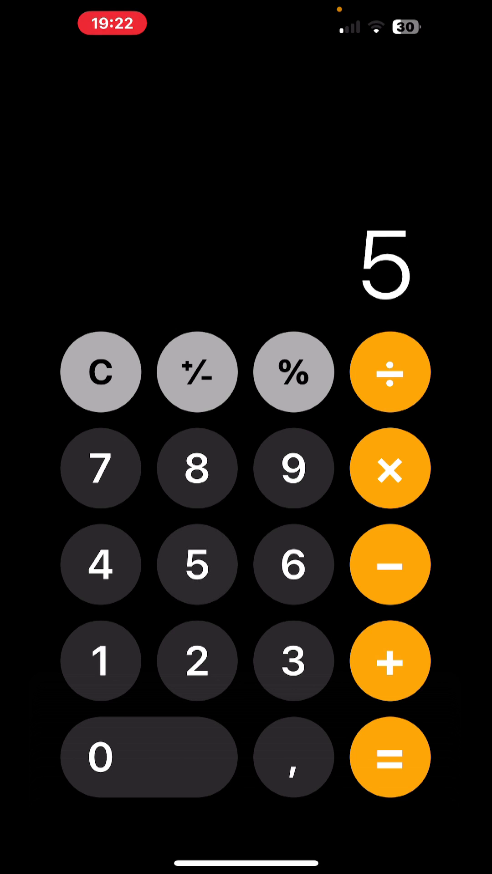
{"action": "left_click", "coordinate": [103, 758]}
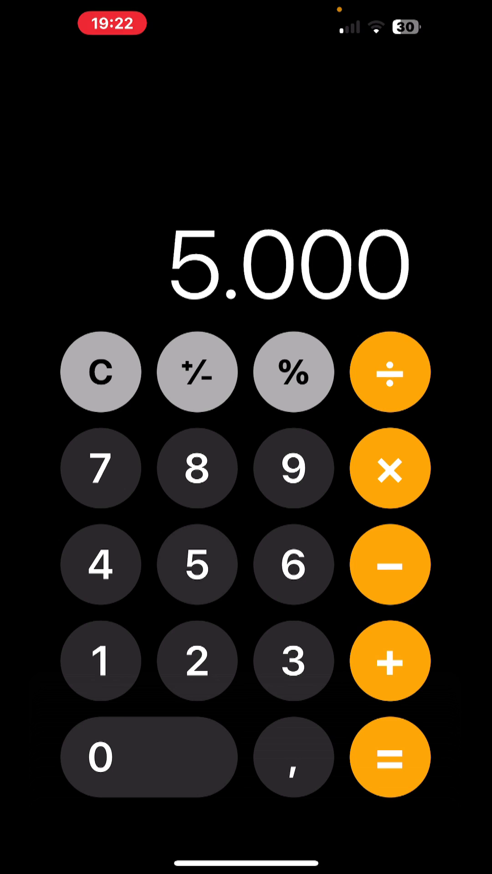
{"action": "left_click", "coordinate": [390, 469]}
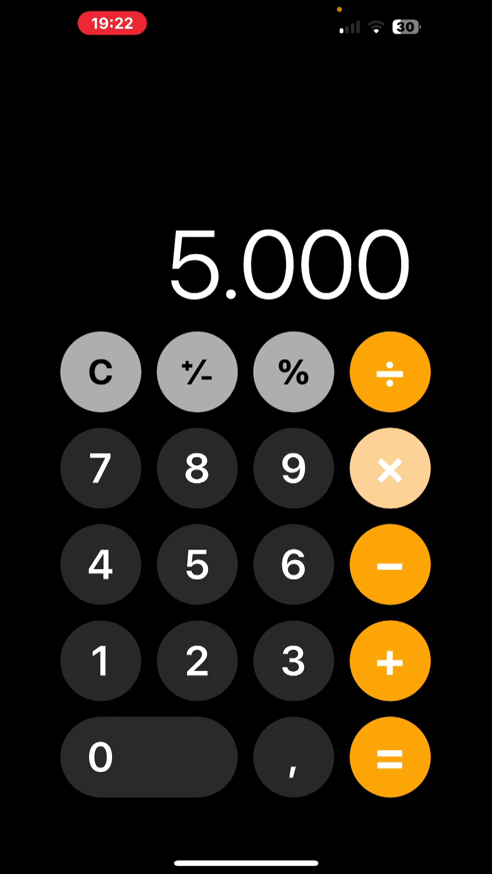
{"action": "left_click", "coordinate": [102, 758]}
{"action": "left_click", "coordinate": [293, 757]}
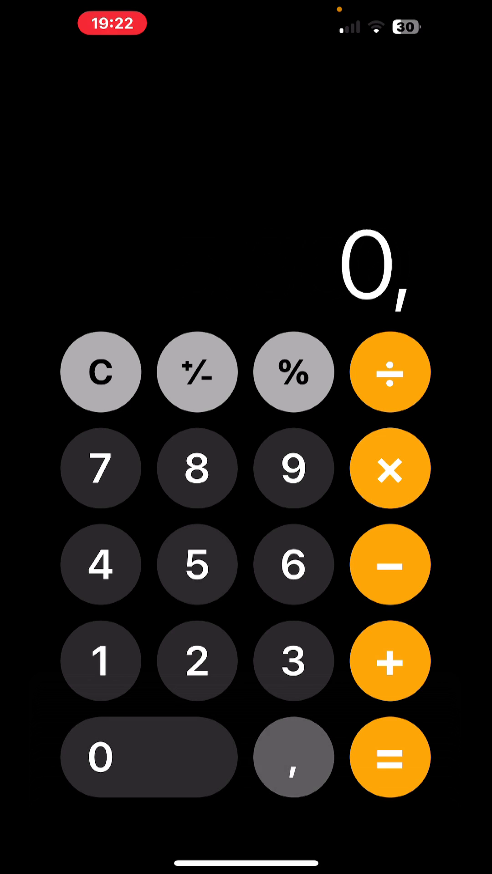
{"action": "left_click", "coordinate": [294, 661]}
{"action": "left_click", "coordinate": [197, 565]}
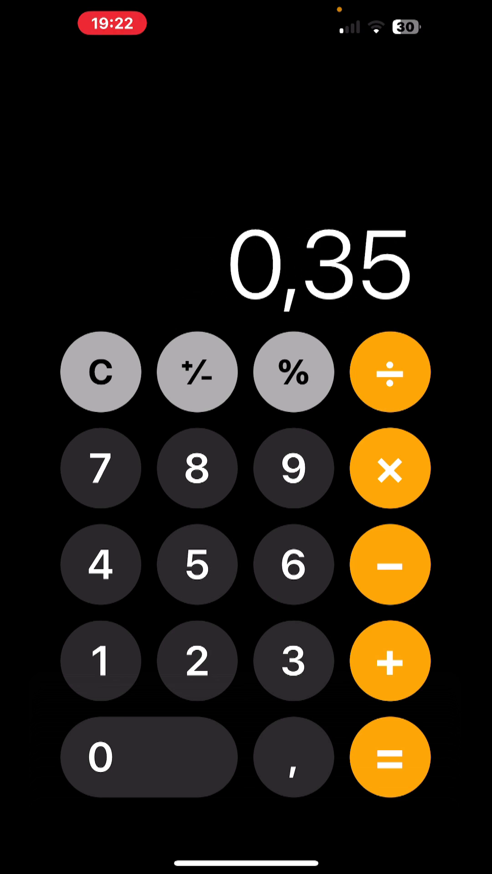
{"action": "left_click", "coordinate": [390, 758]}
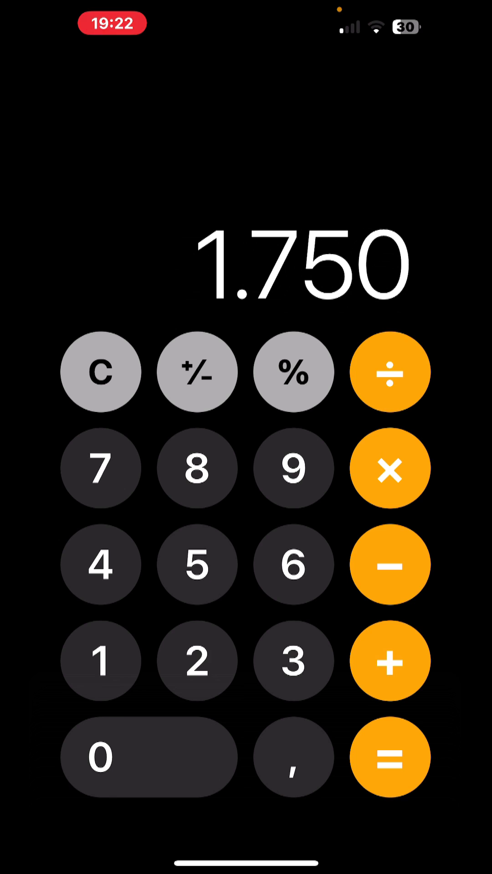
{"action": "left_click", "coordinate": [102, 373]}
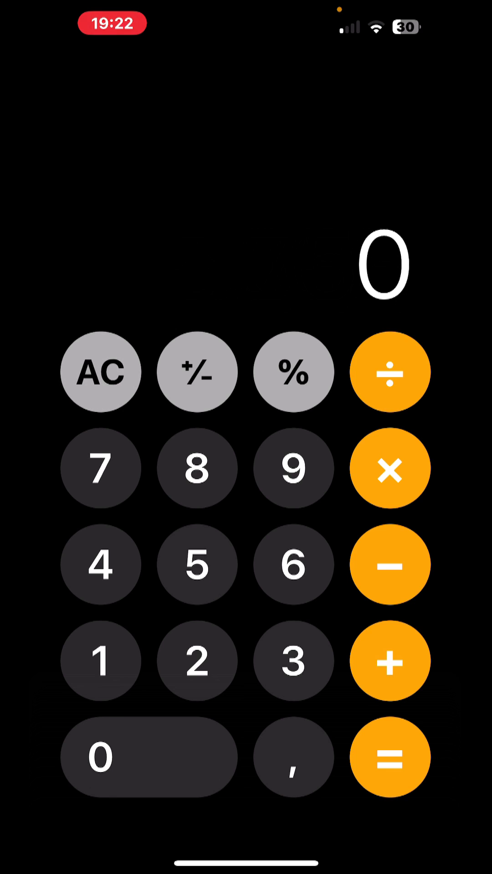
- Enter 5.000 + 35% to show 1.750, then clear the display to 0
{"action": "left_click", "coordinate": [196, 564]}
{"action": "left_click", "coordinate": [149, 758]}
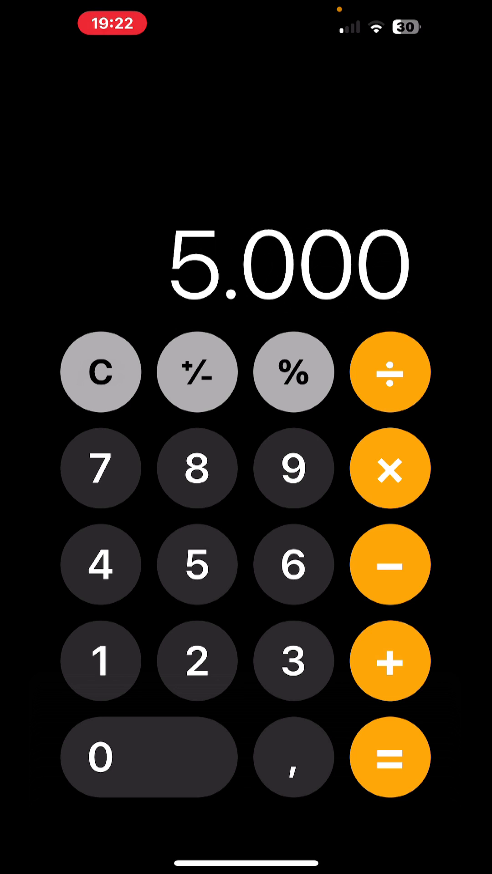
{"action": "left_click", "coordinate": [391, 662]}
{"action": "left_click", "coordinate": [293, 661]}
{"action": "left_click", "coordinate": [197, 564]}
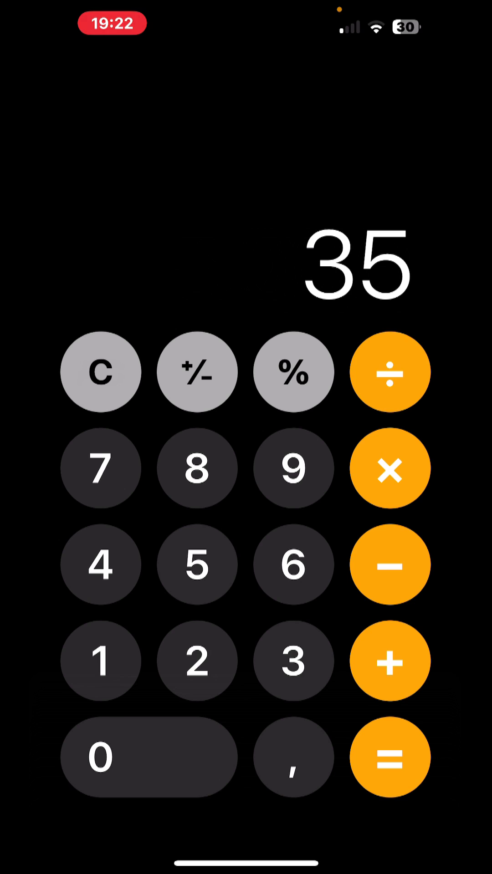
{"action": "left_click", "coordinate": [294, 372]}
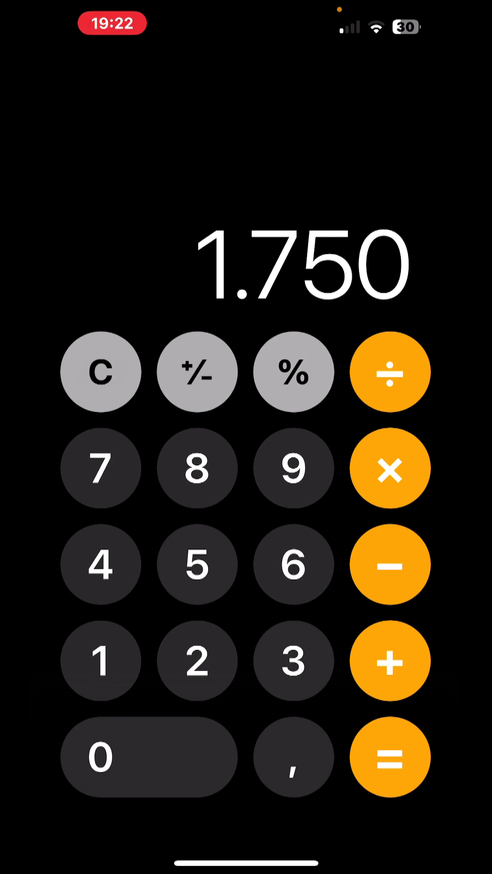
{"action": "left_click", "coordinate": [102, 372]}
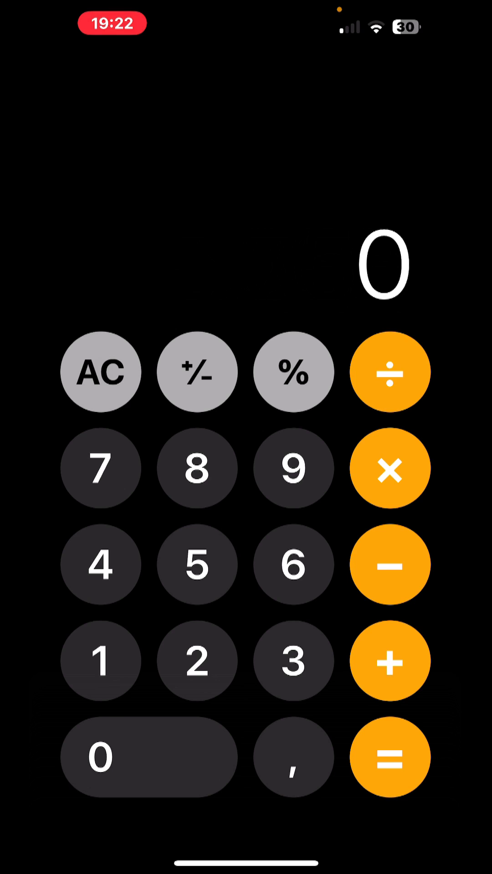
- Multiply 6.000 by 1,25 to get 7.500, then clear the display to 0
{"action": "left_click", "coordinate": [293, 564]}
{"action": "left_click", "coordinate": [101, 757]}
{"action": "left_click", "coordinate": [102, 758]}
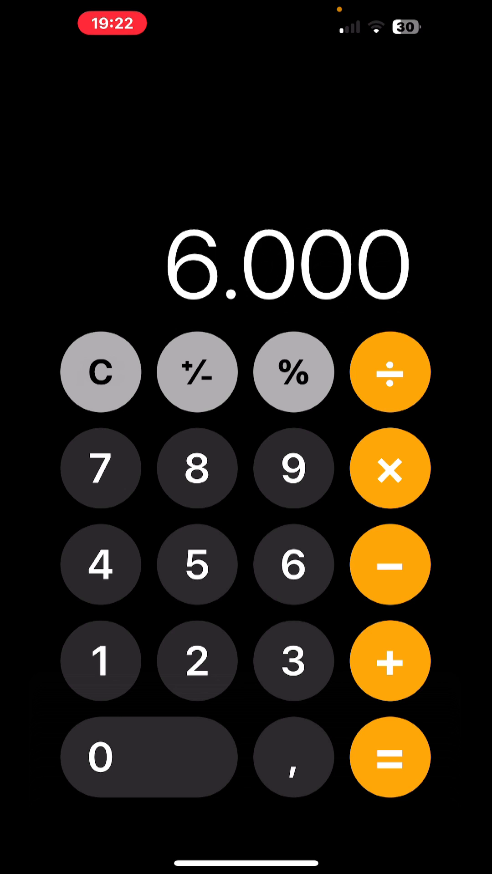
{"action": "left_click", "coordinate": [390, 468]}
{"action": "left_click", "coordinate": [101, 662]}
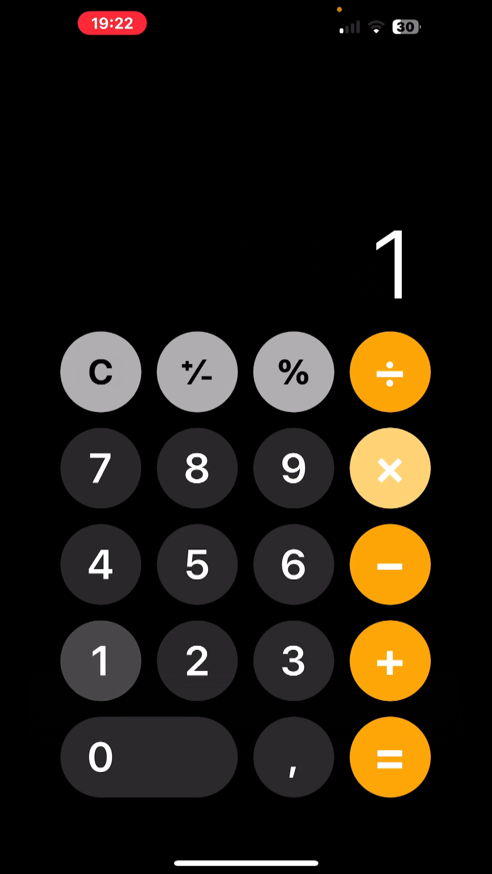
{"action": "left_click", "coordinate": [294, 758]}
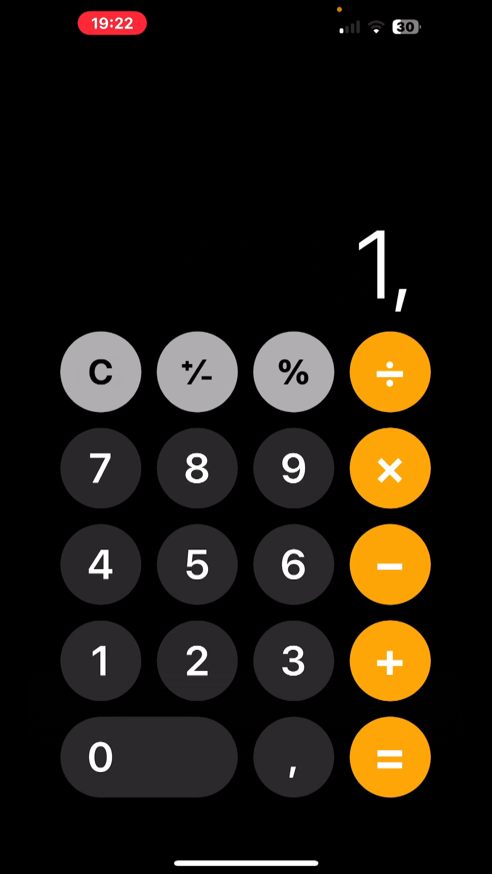
{"action": "left_click", "coordinate": [196, 661]}
{"action": "left_click", "coordinate": [197, 565]}
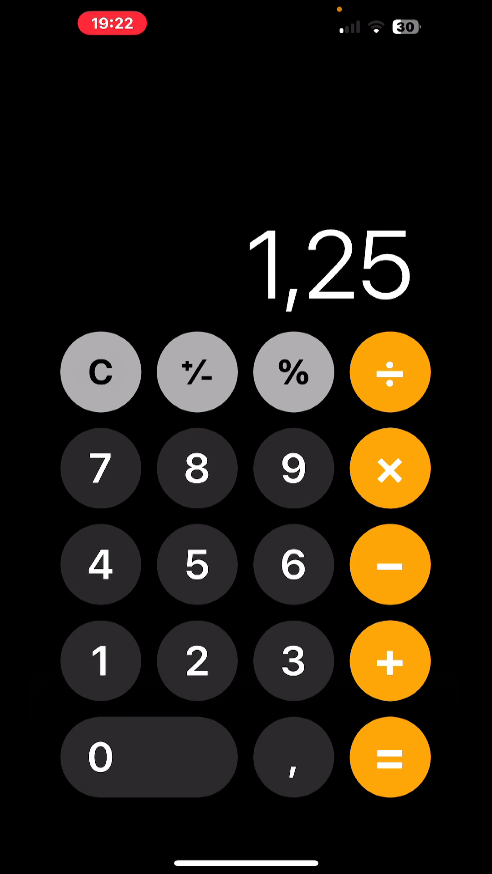
{"action": "left_click", "coordinate": [390, 757]}
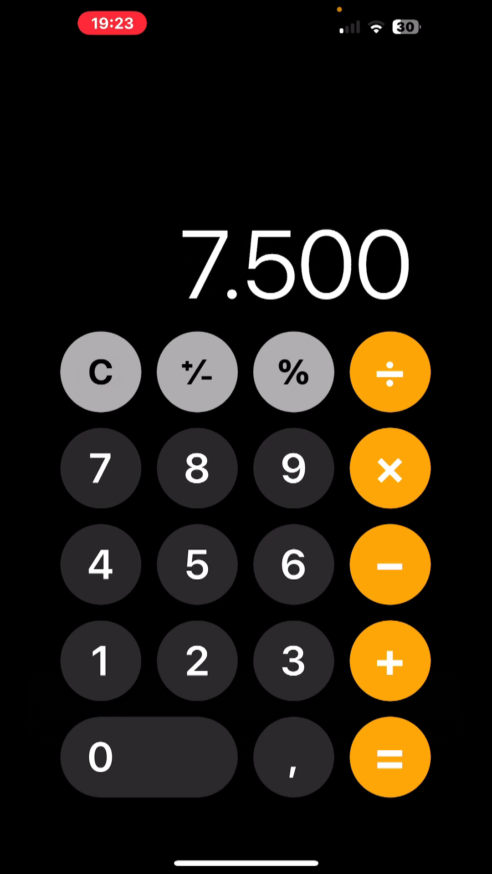
{"action": "left_click", "coordinate": [102, 372]}
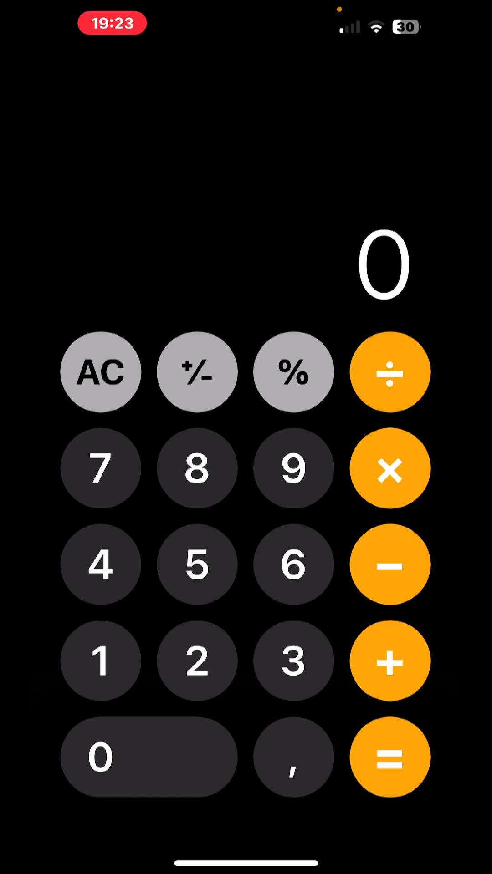
- Enter 8.000 − 30%, showing the 2.400 deduction, and calculate the 5.600 result
{"action": "left_click", "coordinate": [197, 469]}
{"action": "left_click", "coordinate": [149, 757]}
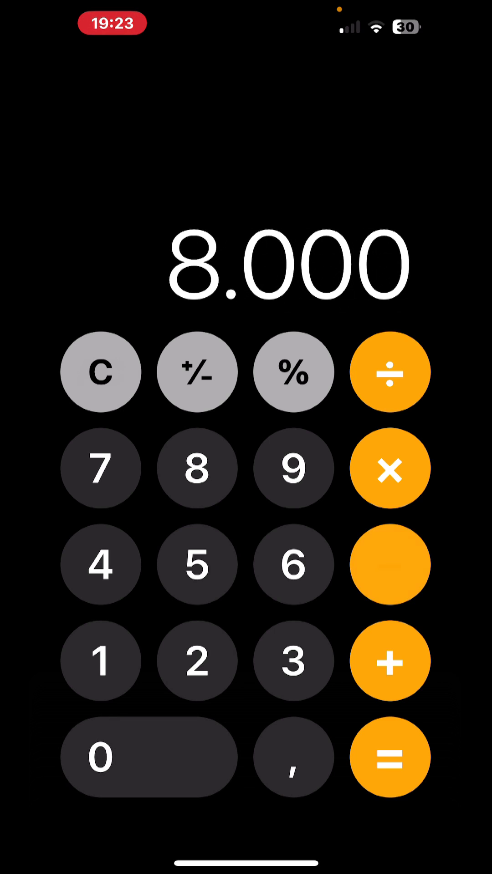
{"action": "left_click", "coordinate": [389, 564]}
{"action": "left_click", "coordinate": [293, 661]}
{"action": "left_click", "coordinate": [149, 757]}
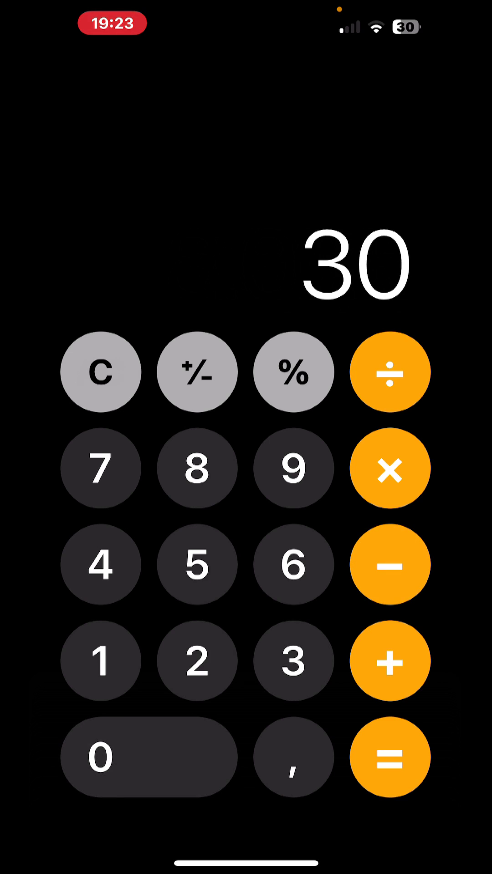
{"action": "left_click", "coordinate": [293, 372]}
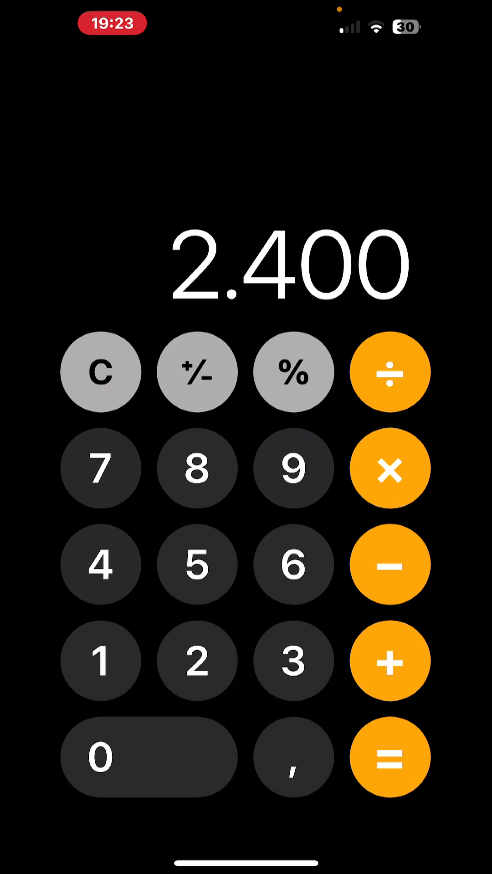
{"action": "left_click", "coordinate": [391, 757]}
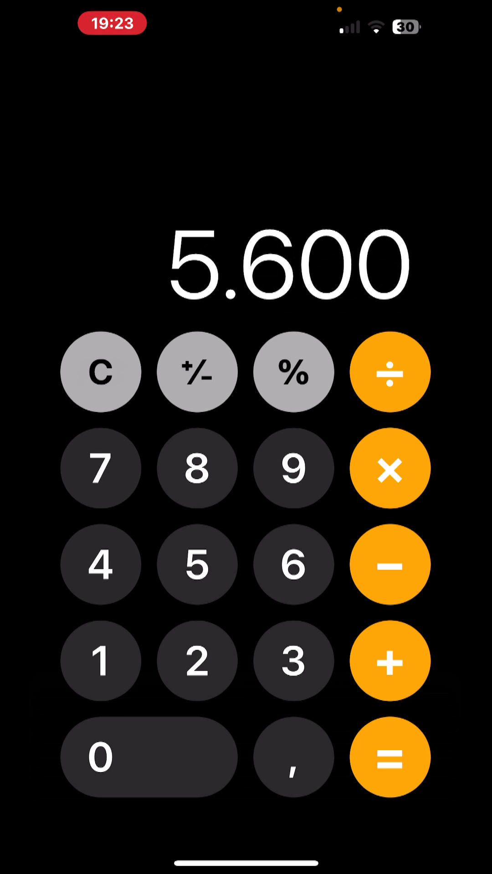
- Clear the 5.600 result with C so the calculator shows 0
{"action": "left_click", "coordinate": [101, 373]}
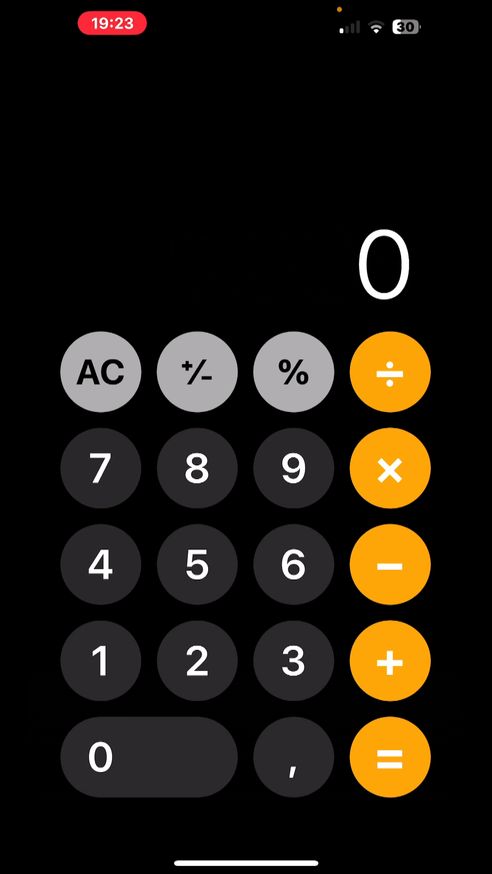